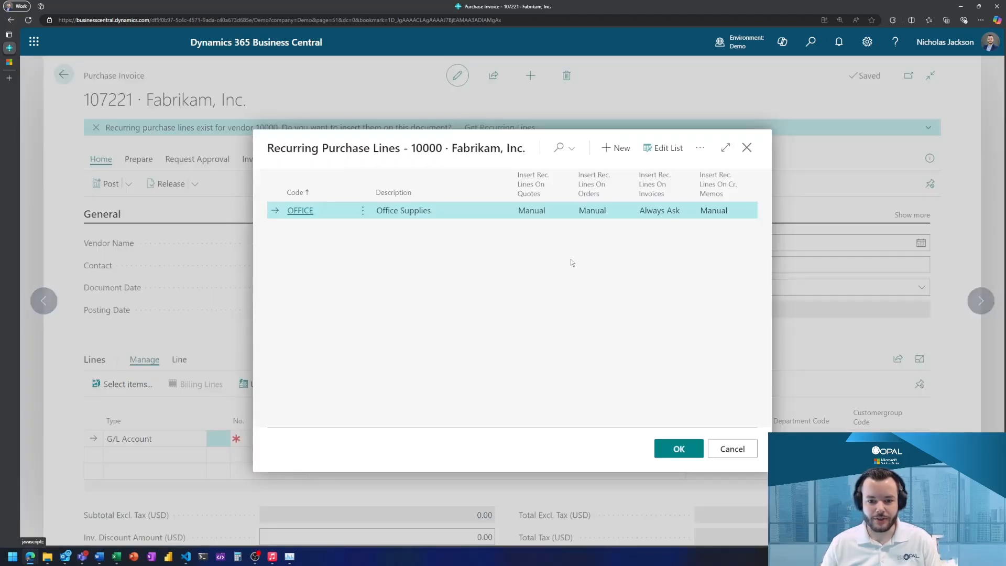
- Insert the OFFICE recurring purchase lines into the Fabrikam, Inc. invoice and set its Vendor Invoice No. to INV938271
click(663, 449)
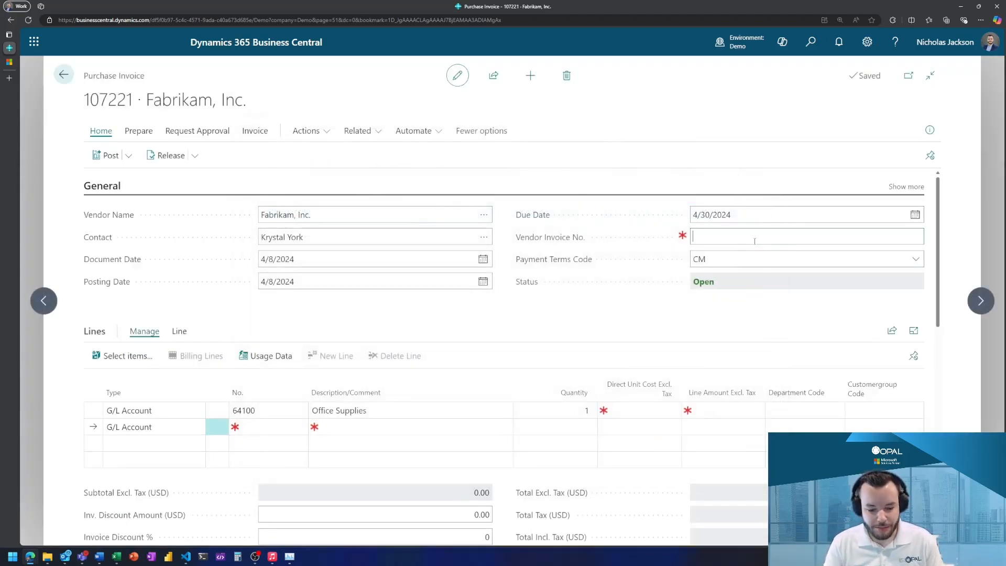
text(INV(@*!&)
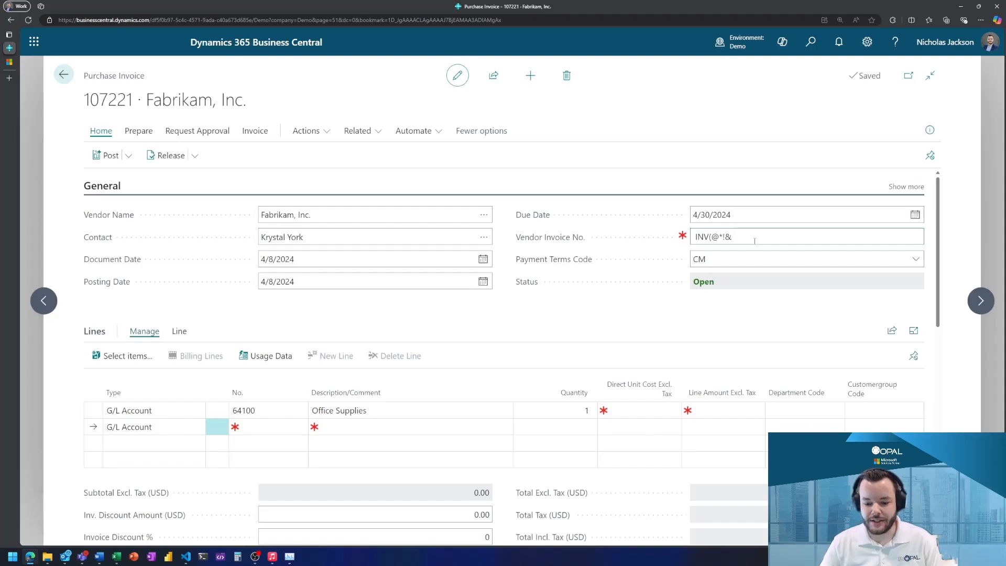
key(BackSpace)
key(BackSpace)
key(BackSpace)
key(BackSpace)
key(BackSpace)
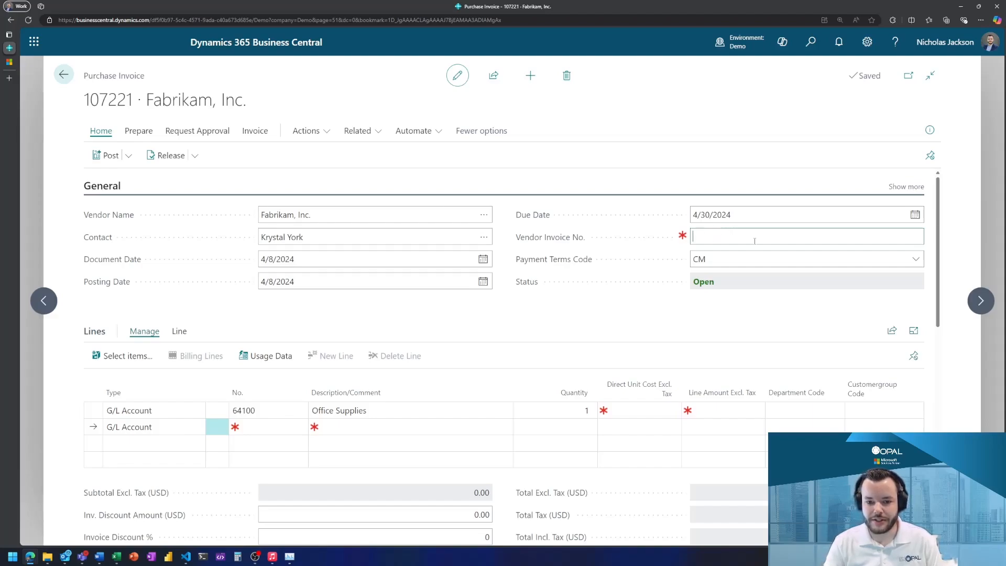
text(INV938271)
key(Tab)
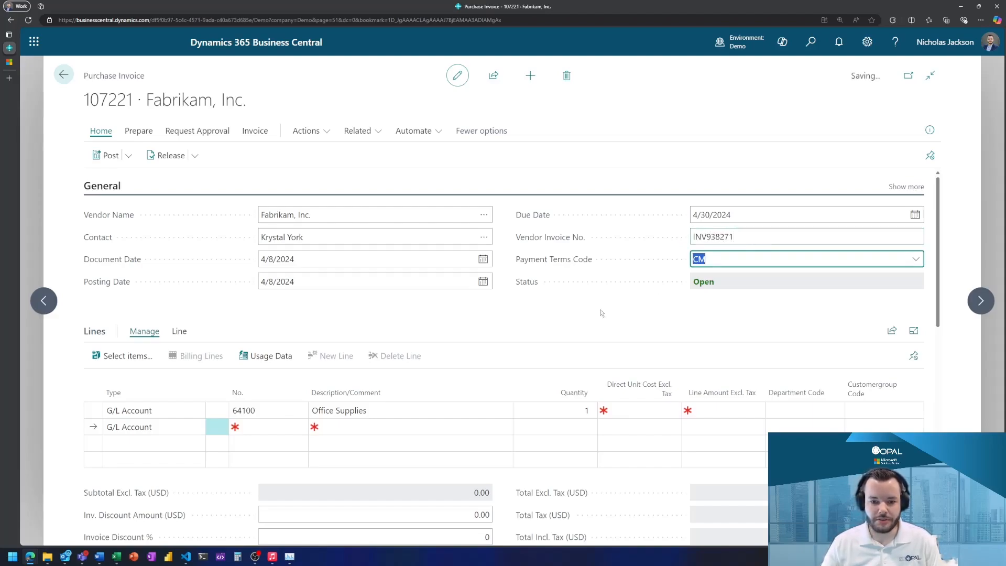
- Set the direct unit cost of the Office Supplies line to 150
click(642, 410)
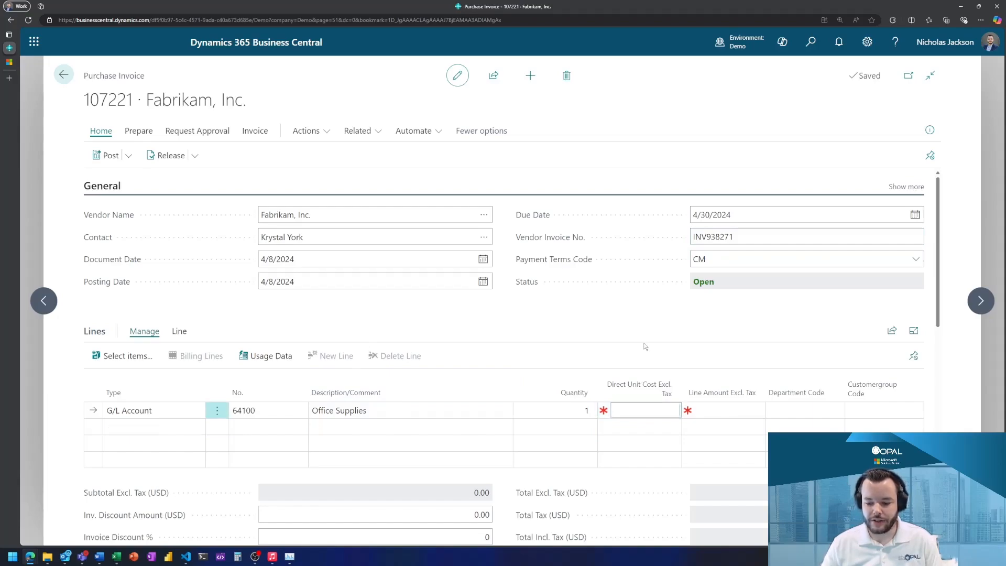
text(150)
key(Tab)
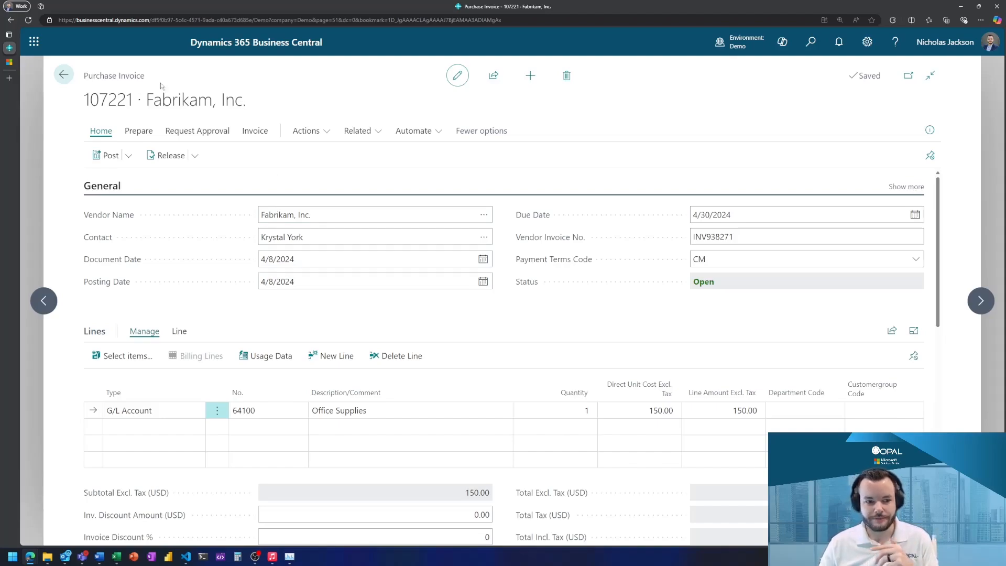
- Try to leave the unposted purchase invoice and decline the exit confirmation
click(62, 75)
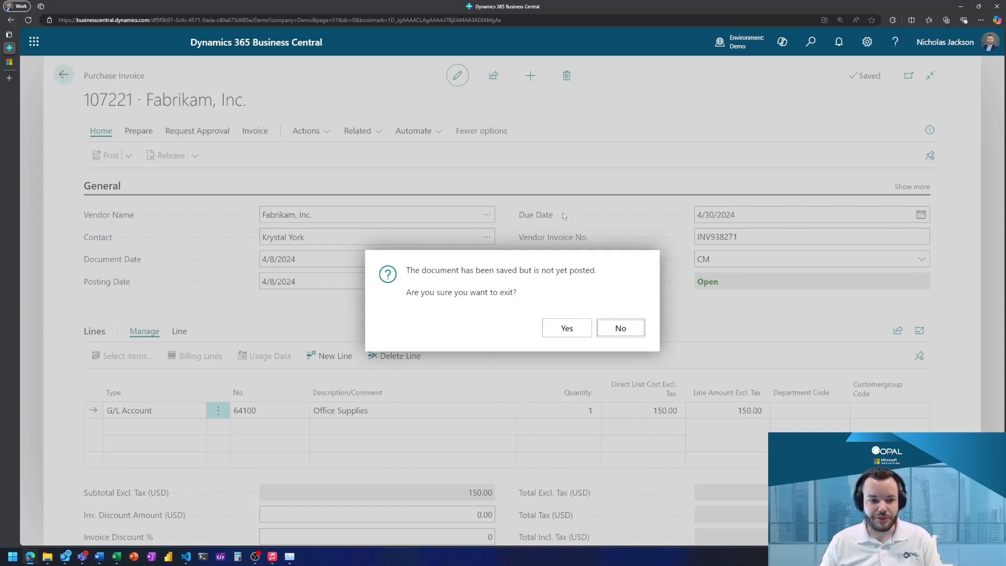
click(620, 328)
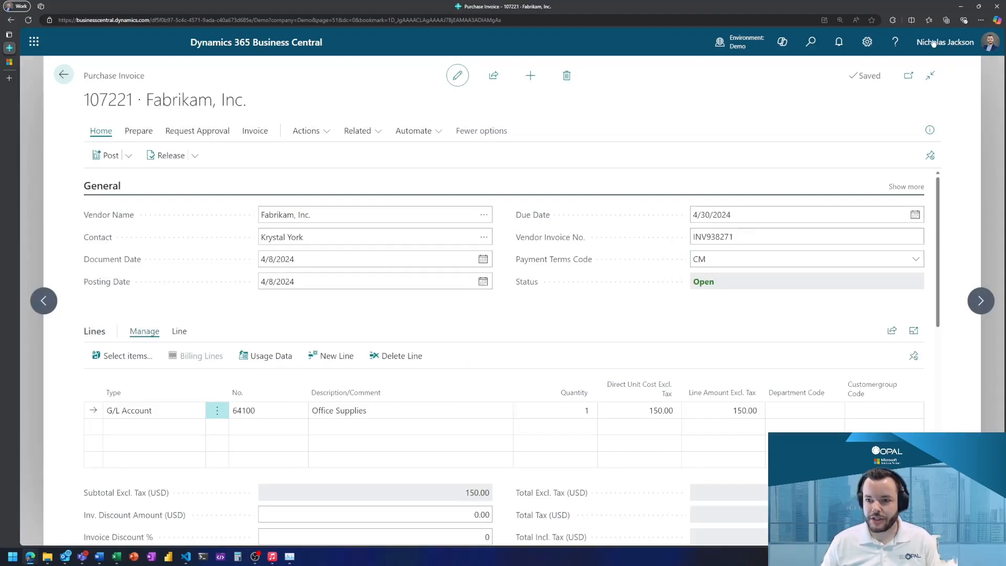
- Disable the "Warn about unposted documents" notification in the personal notification settings and save the settings
click(868, 44)
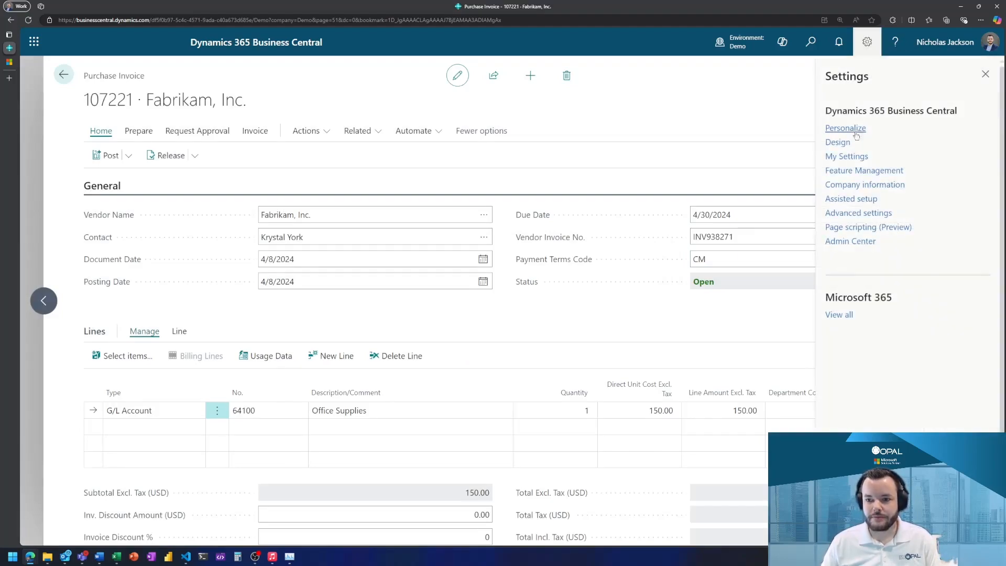
click(854, 157)
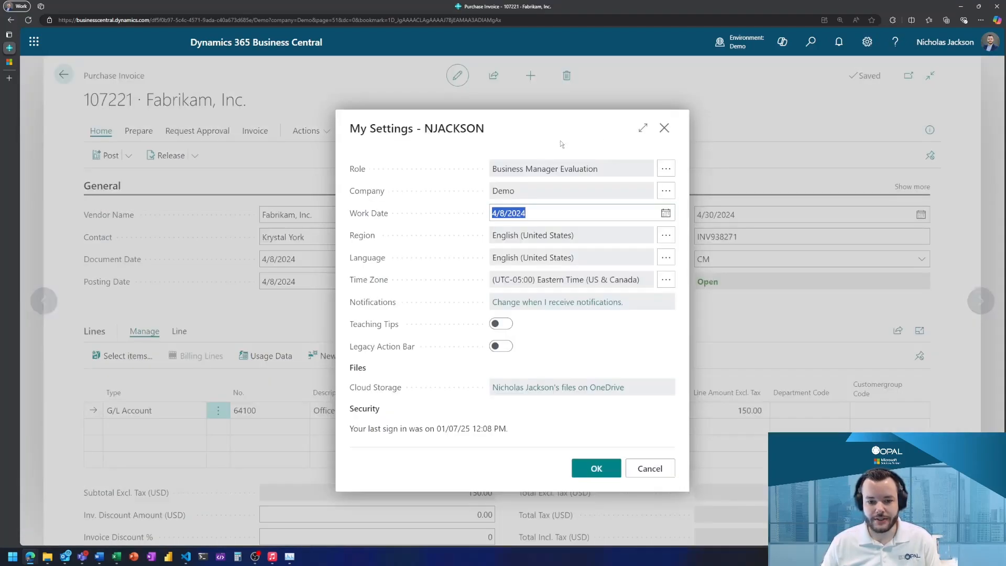
click(565, 340)
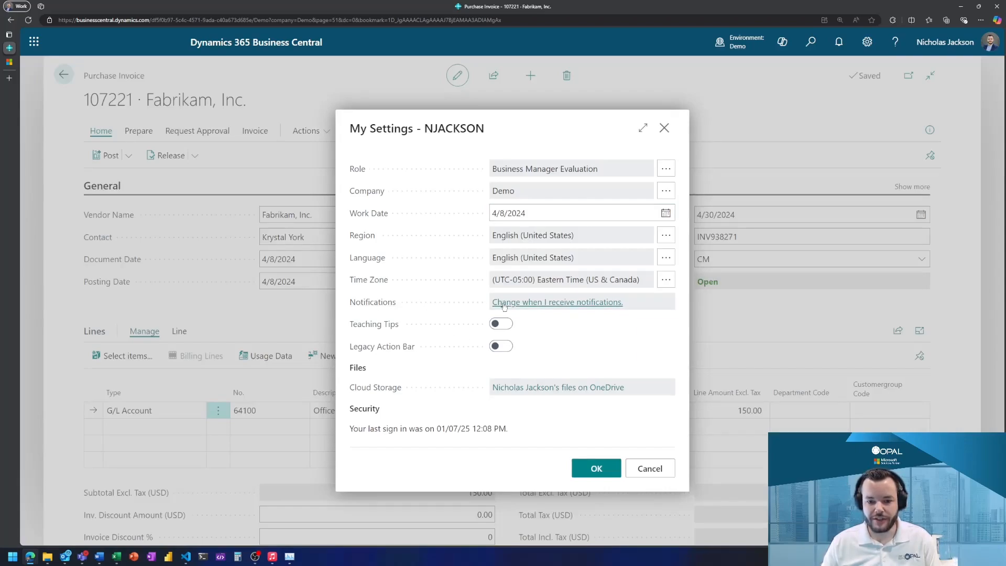
click(555, 303)
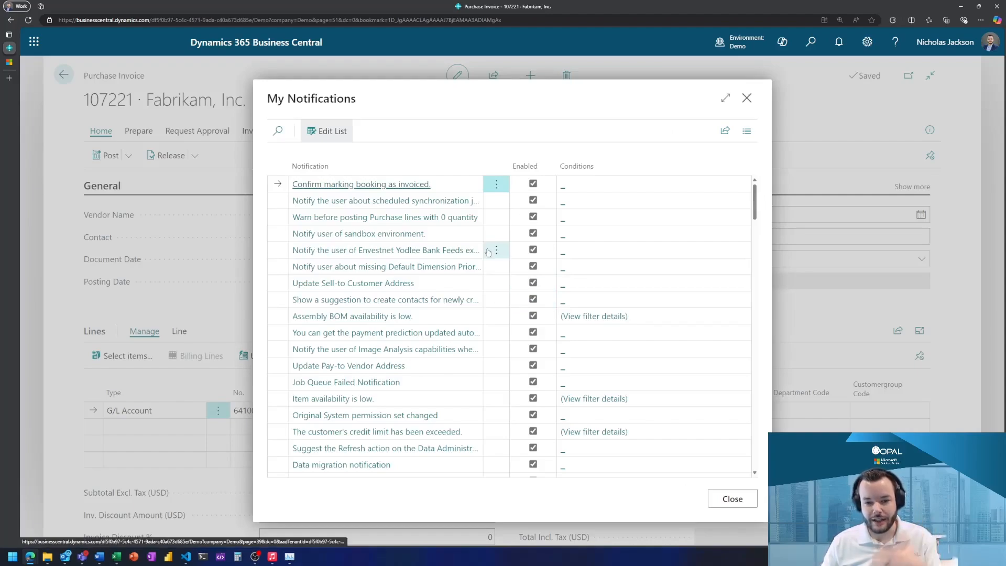
scroll(443, 268, down, 3)
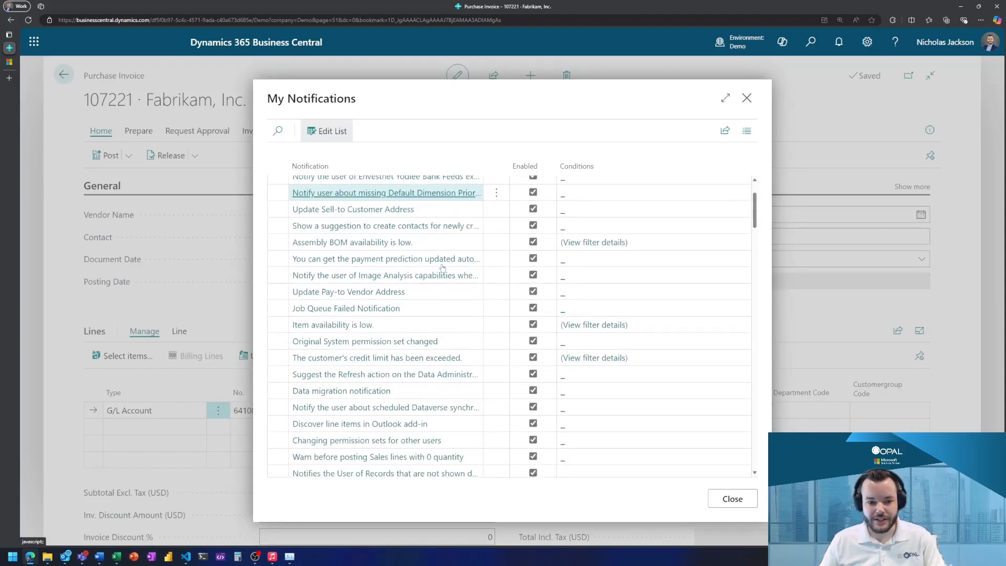
scroll(443, 268, down, 5)
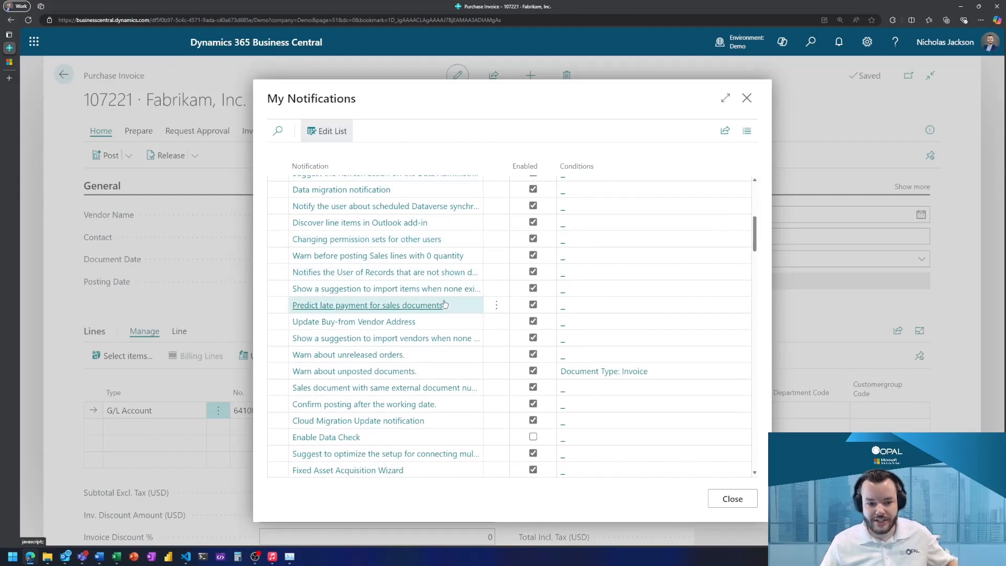
scroll(460, 312, down, 1)
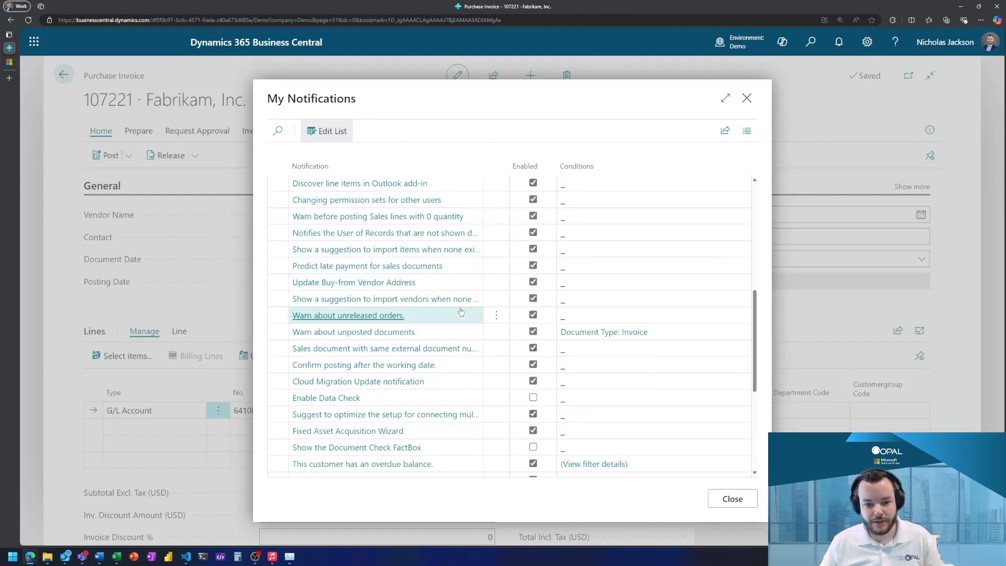
scroll(461, 312, down, 1)
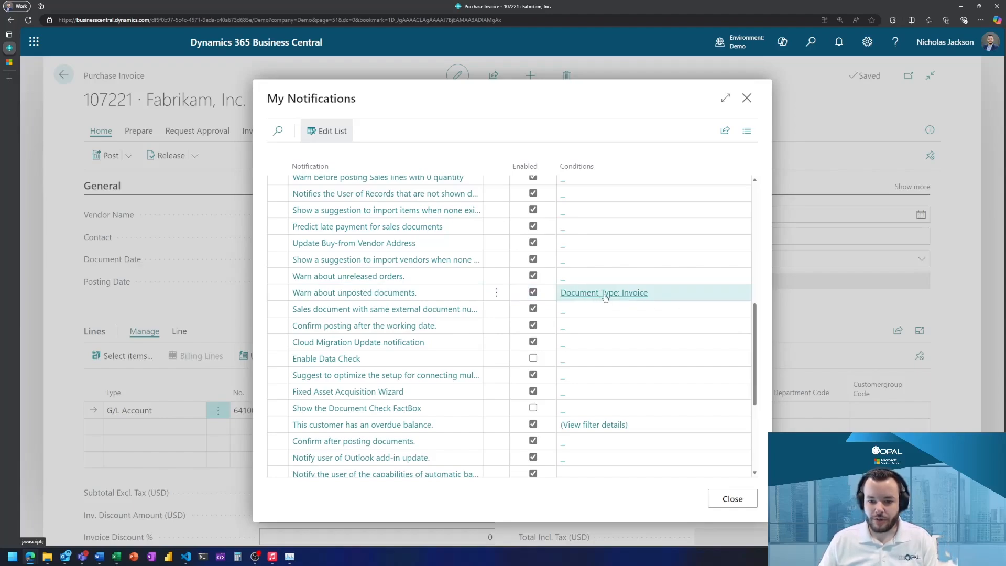
click(533, 292)
click(285, 311)
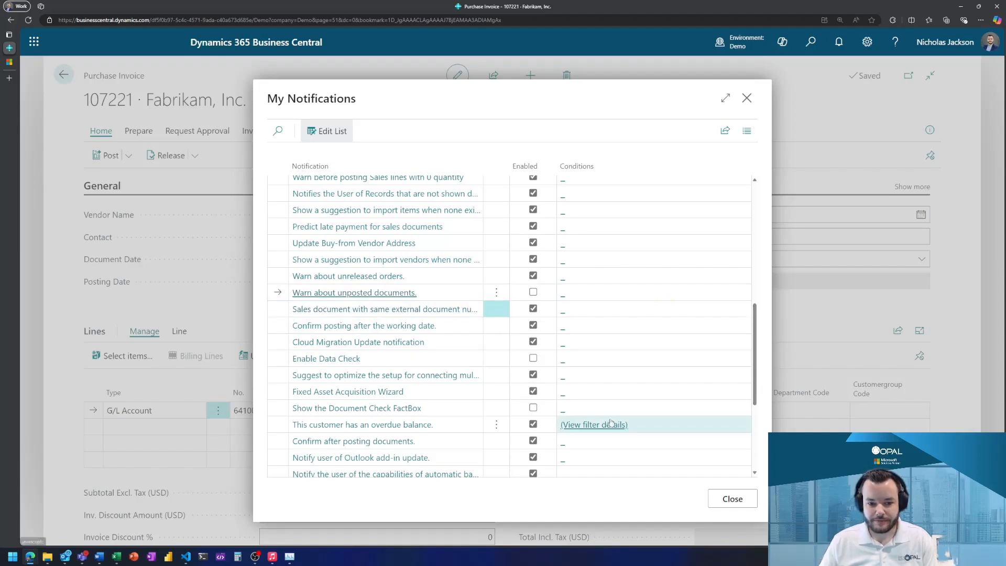
click(733, 499)
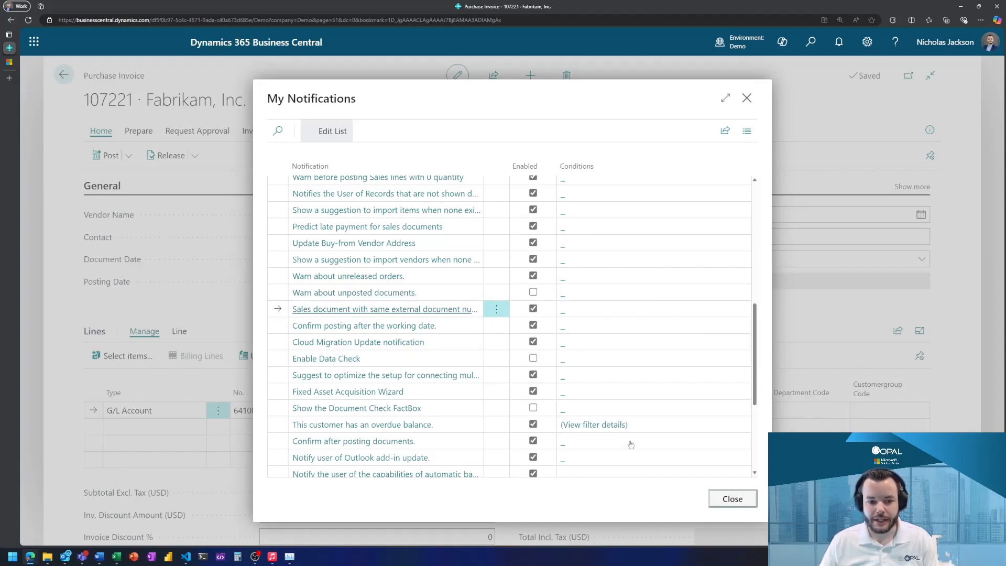
click(596, 468)
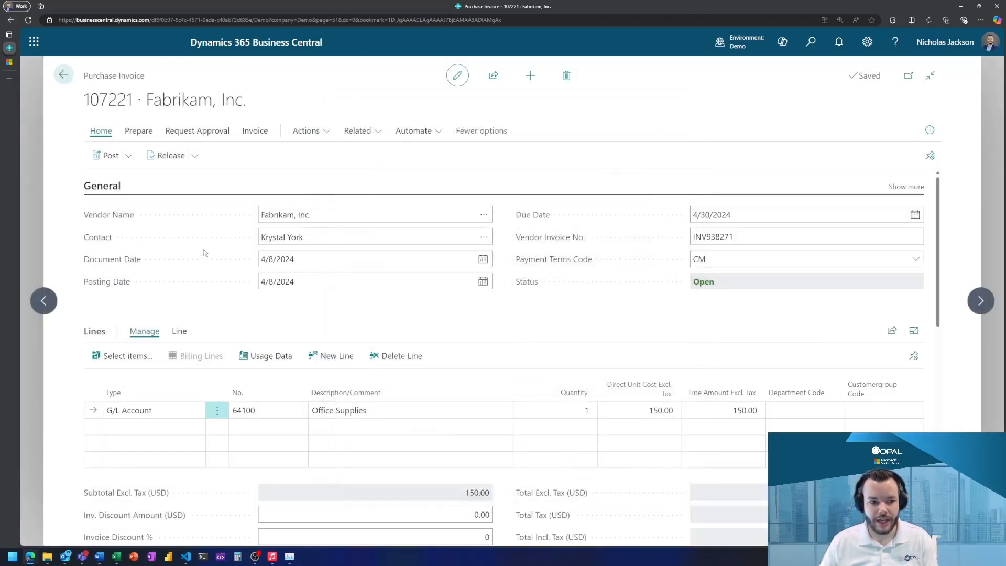
- Leave the invoice unposted and reopen the Fabrikam, Inc. invoice INV938271 from the list of purchase invoices
click(62, 75)
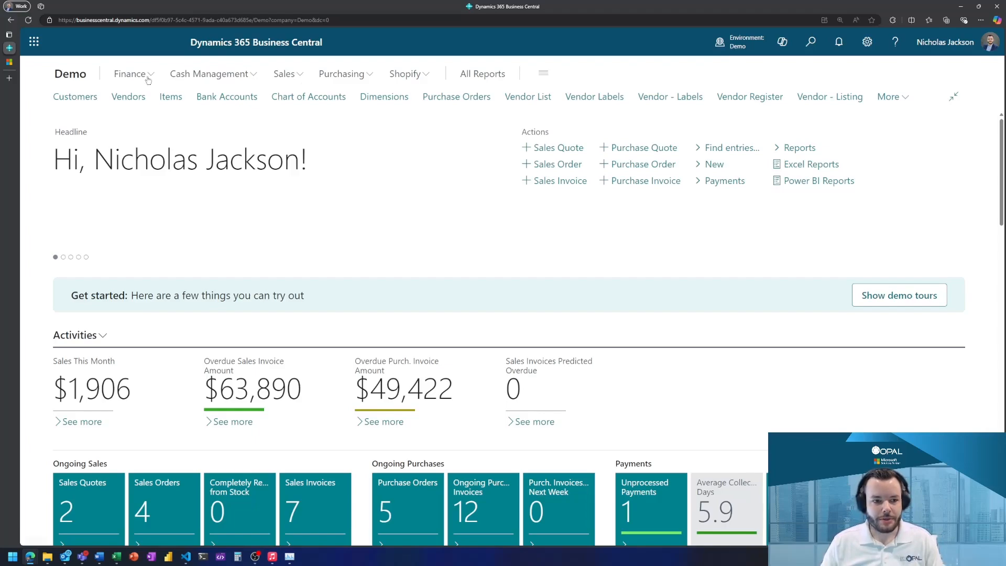
click(342, 74)
click(375, 100)
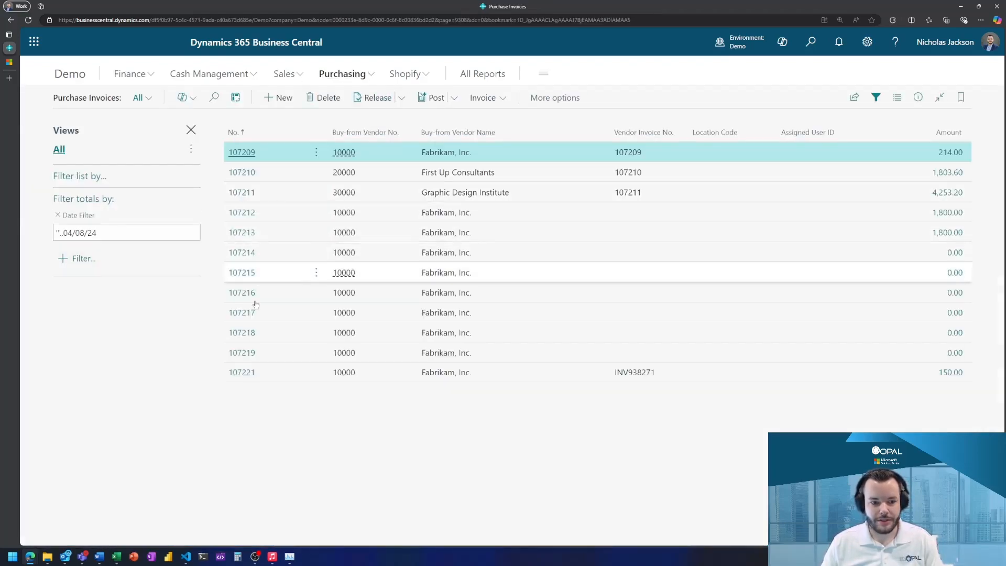
click(247, 373)
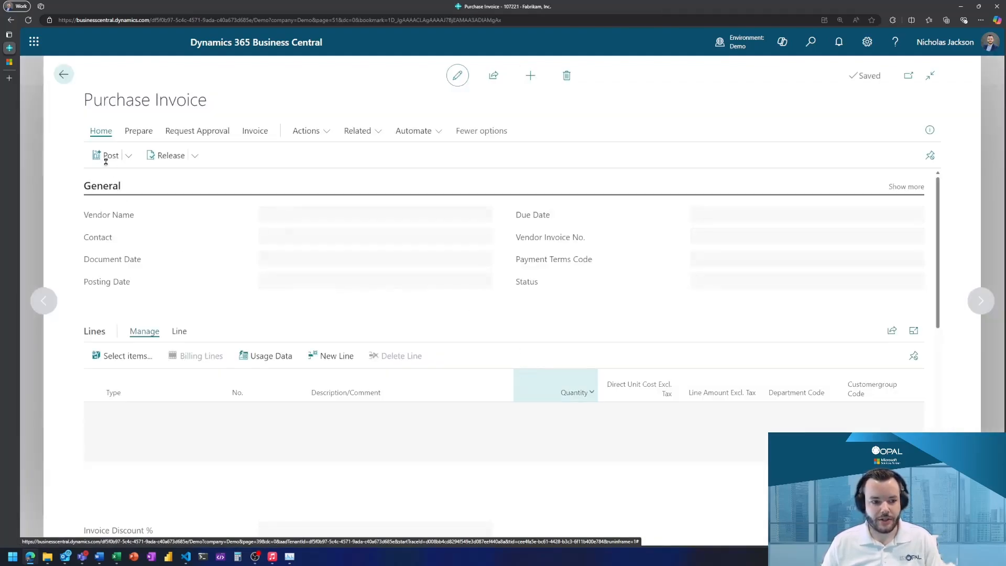
- Post the purchase invoice and decline opening the posted document
click(106, 155)
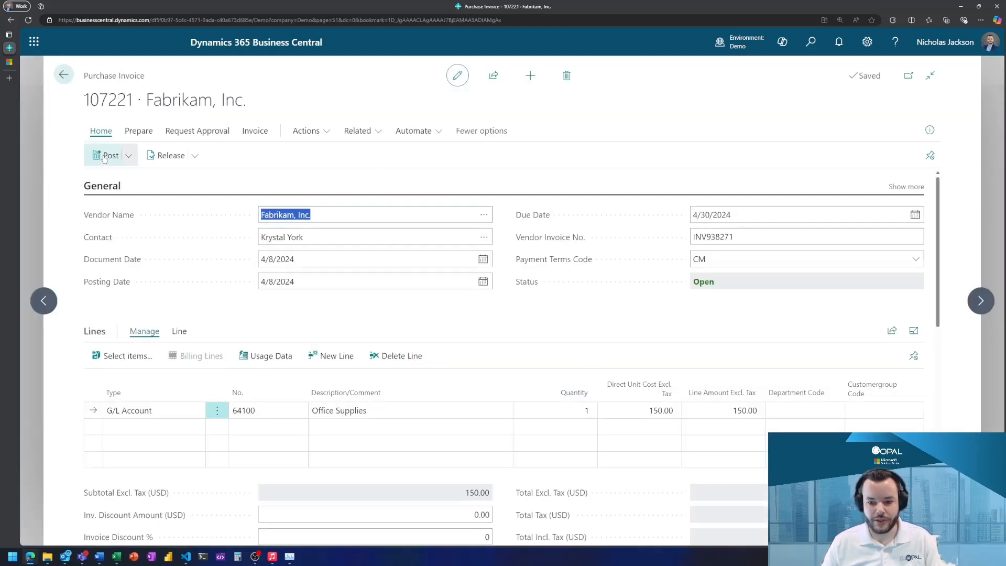
key(Return)
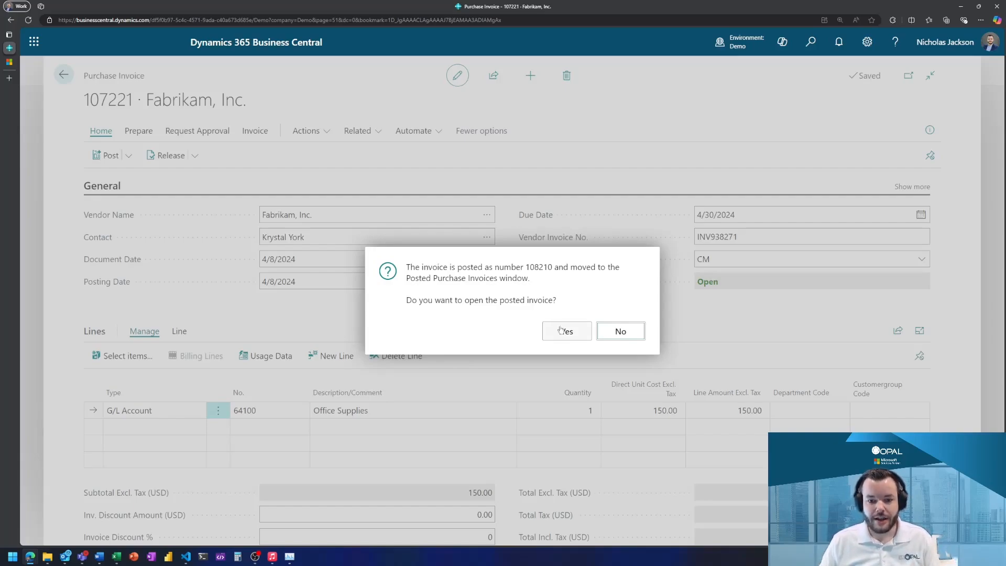
click(608, 337)
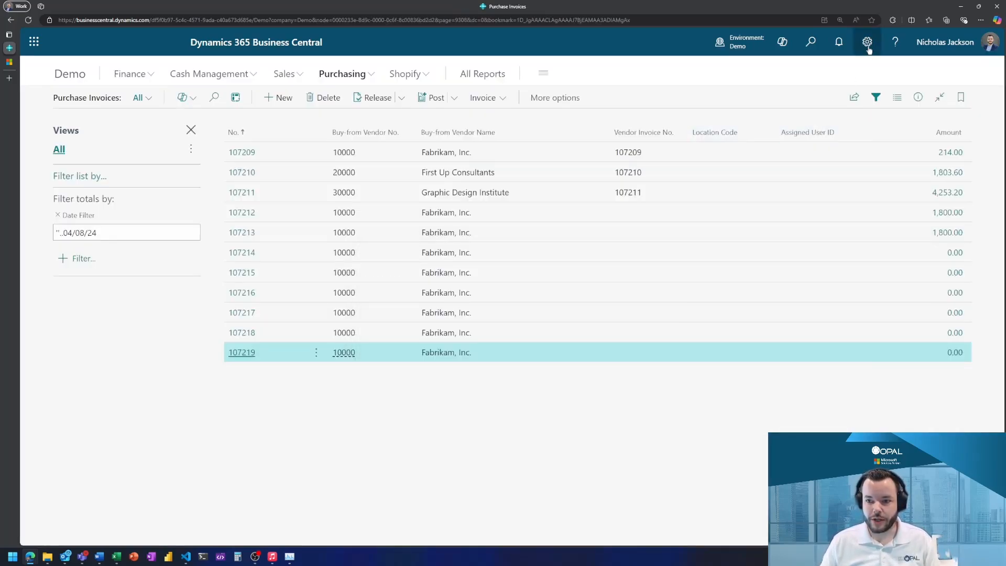
- Search the personal notifications for "post", disable "Confirm after posting documents" and close the settings
click(867, 47)
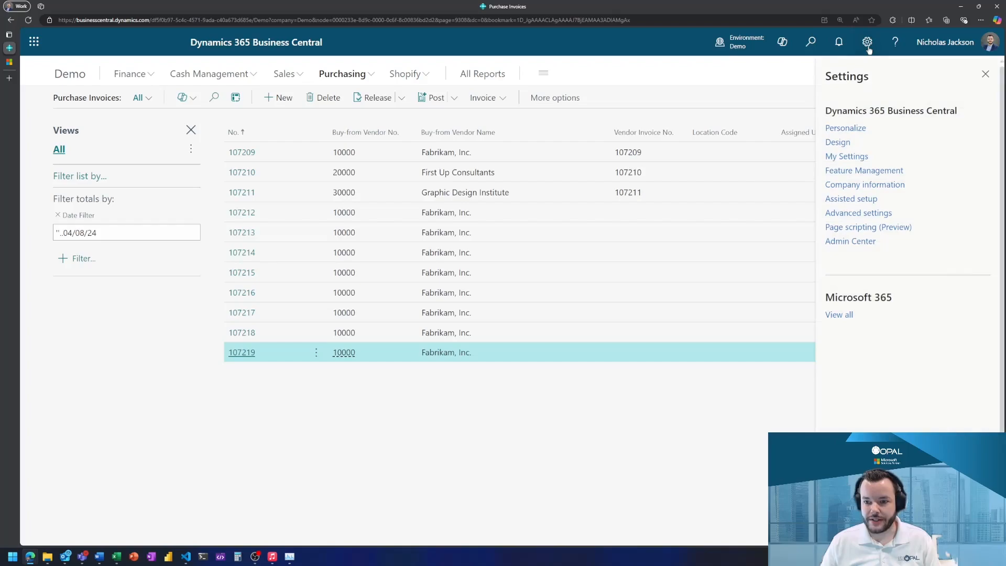
click(850, 163)
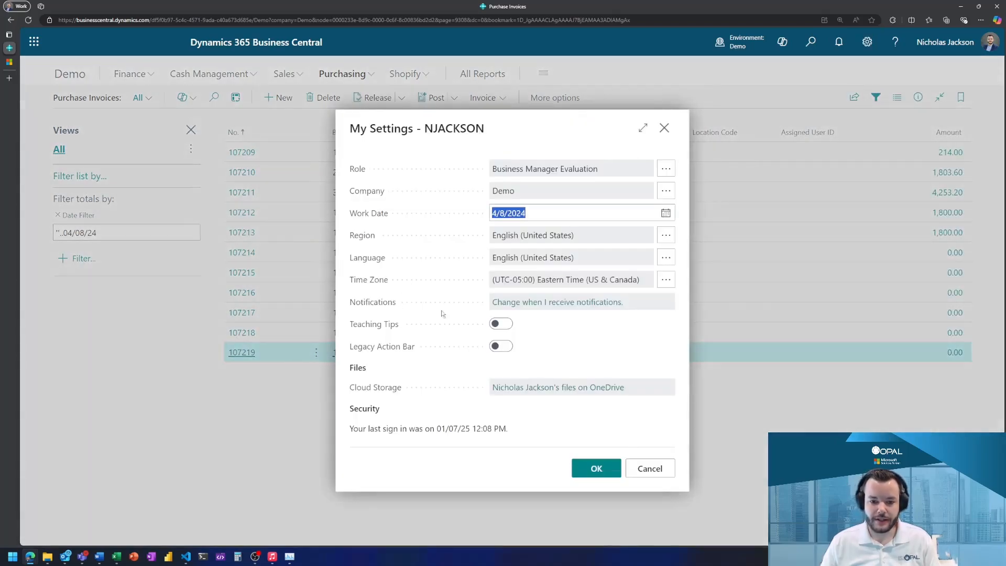
click(542, 303)
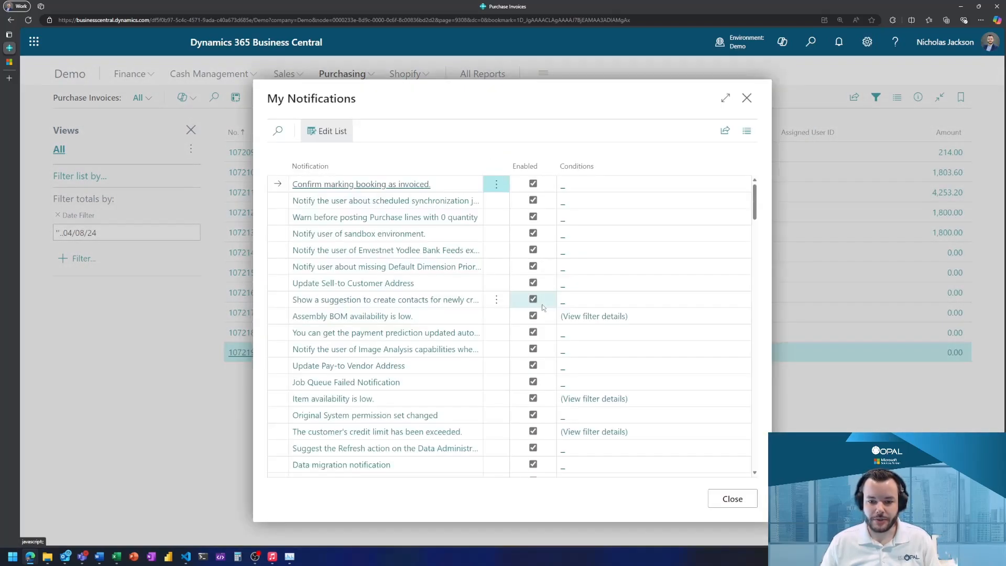
scroll(375, 228, down, 3)
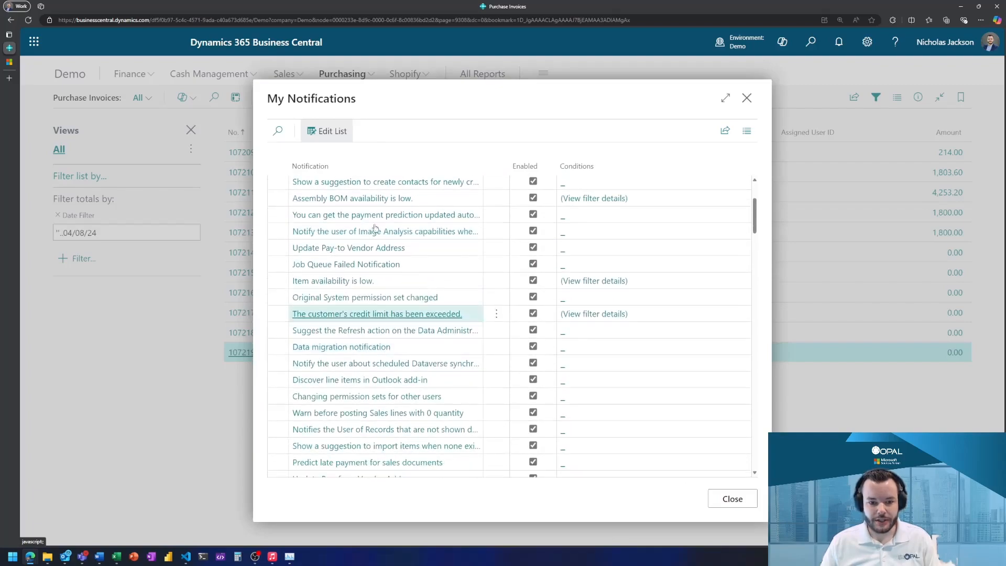
click(278, 132)
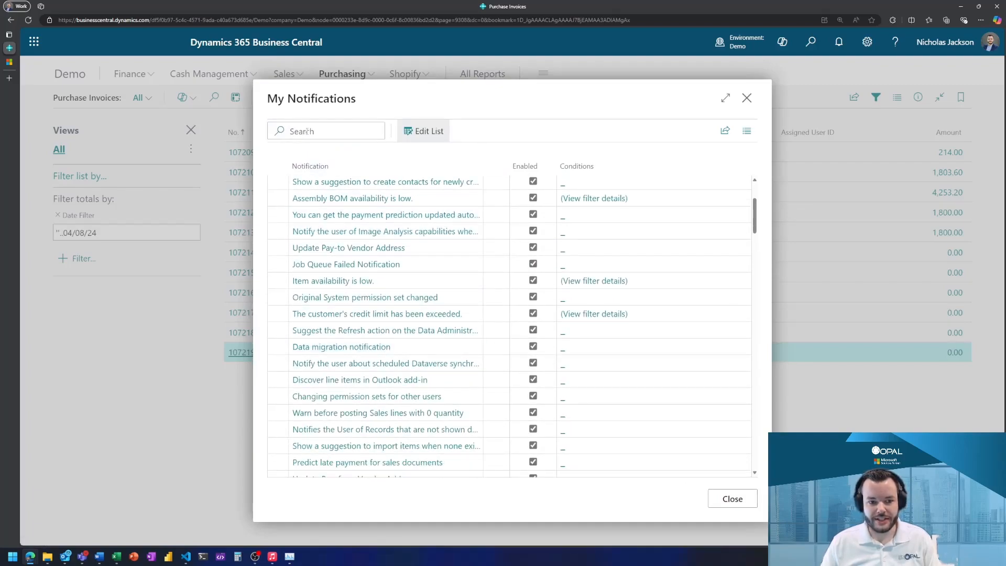
text(post)
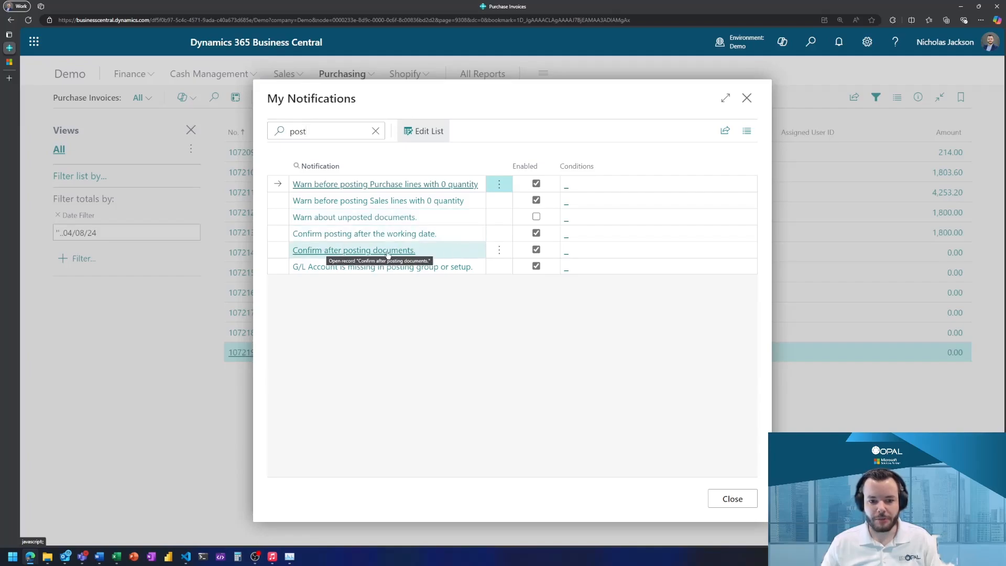
click(536, 250)
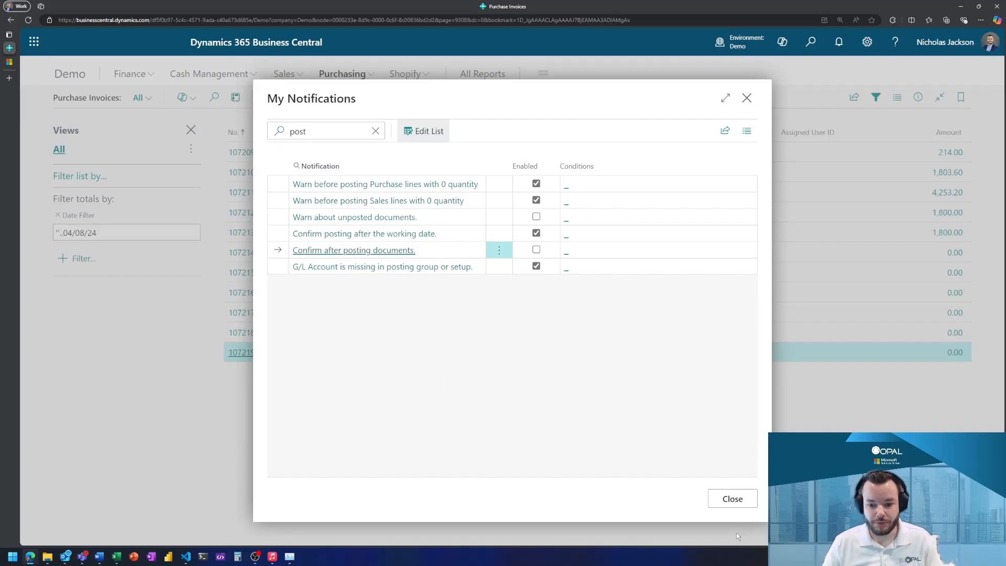
click(733, 498)
click(659, 469)
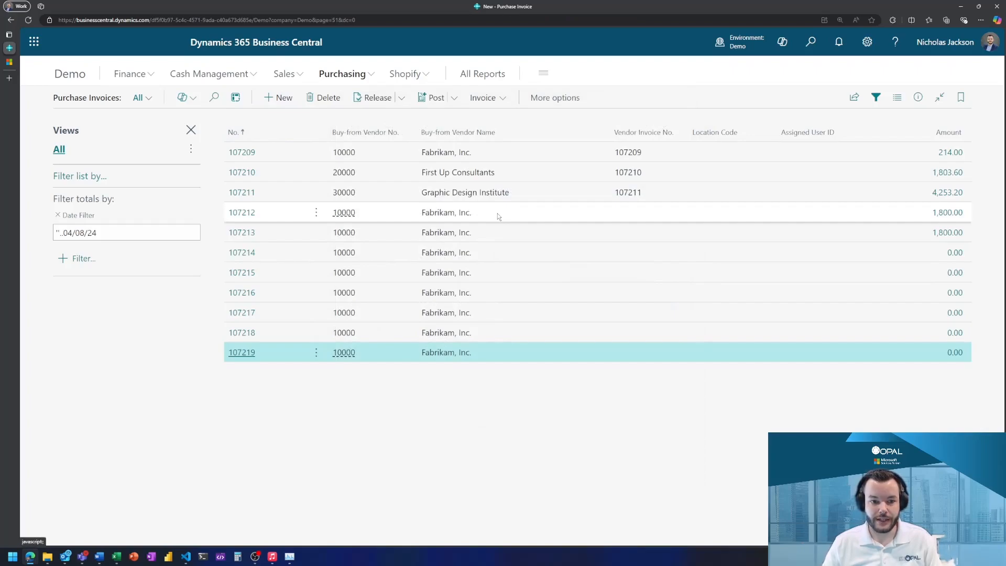
- Create a new purchase invoice with Fabrikam, Inc. as the vendor
text(1000)
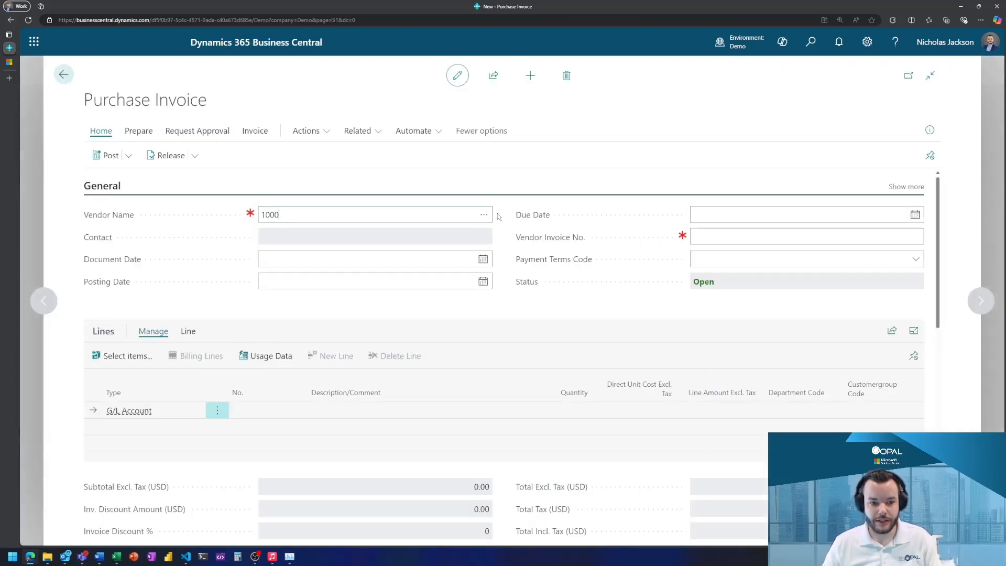
key(Tab)
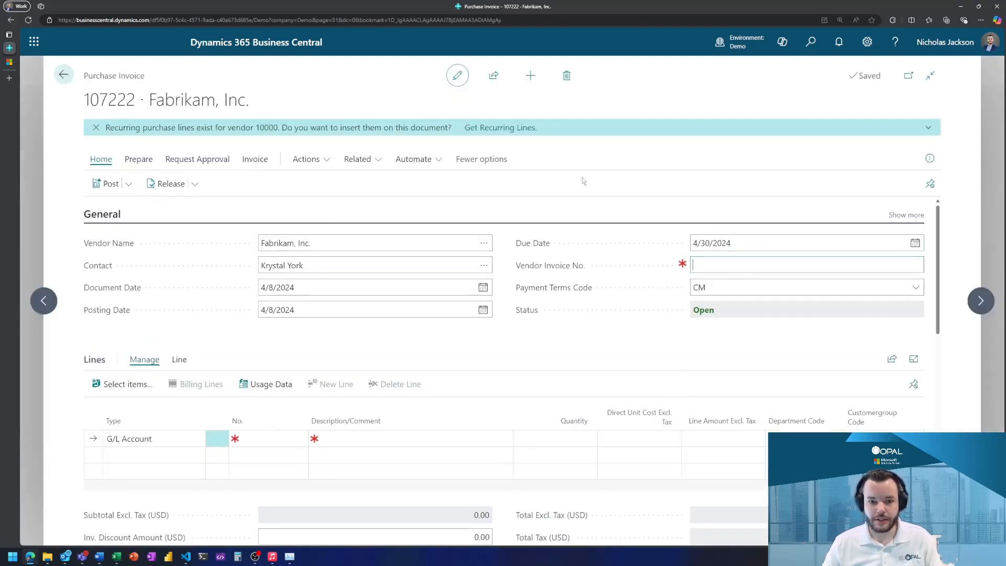
- Insert the recurring OFFICE purchase line into the invoice and set the vendor invoice number to INV93827162
click(526, 129)
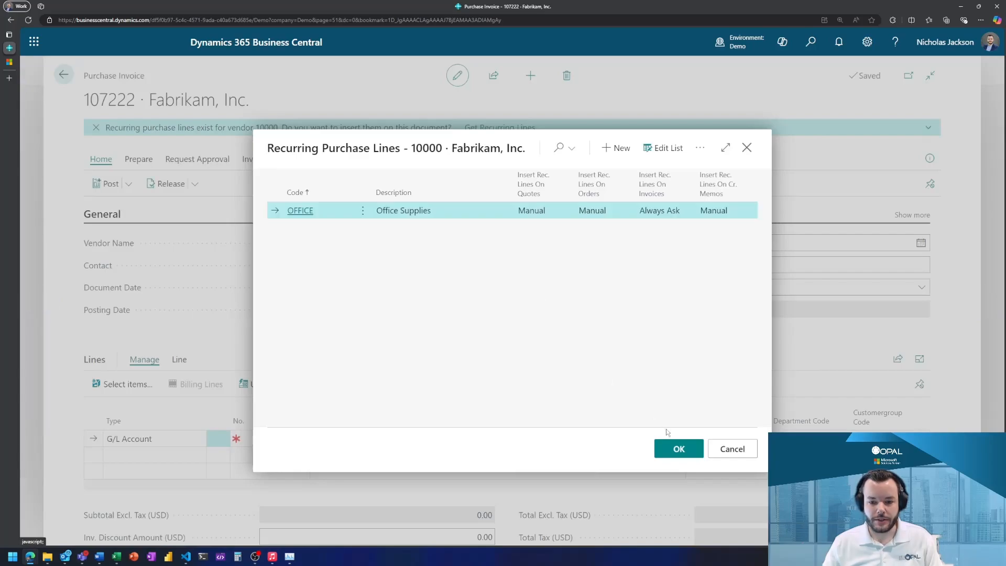
click(676, 449)
click(767, 238)
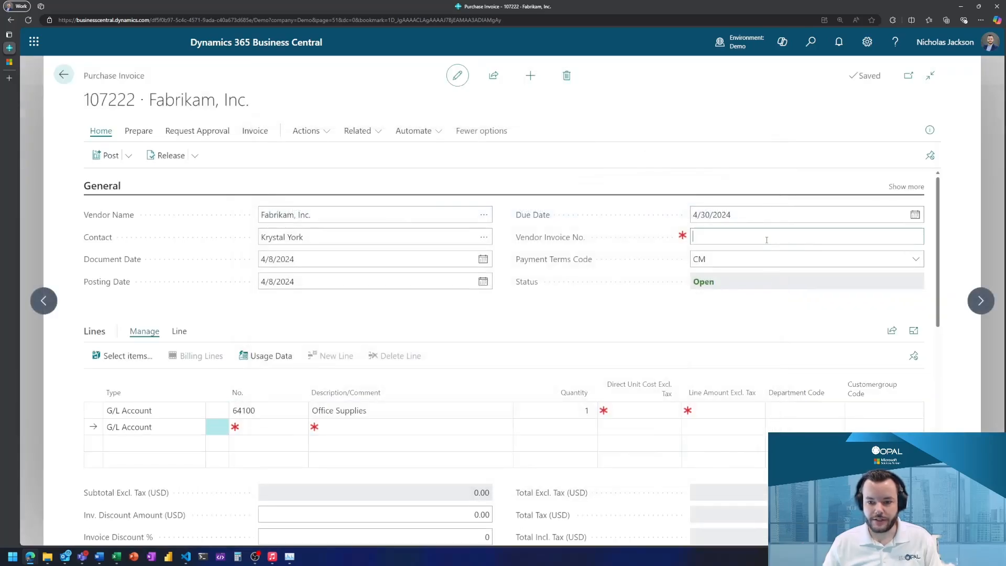
text(INV93827162)
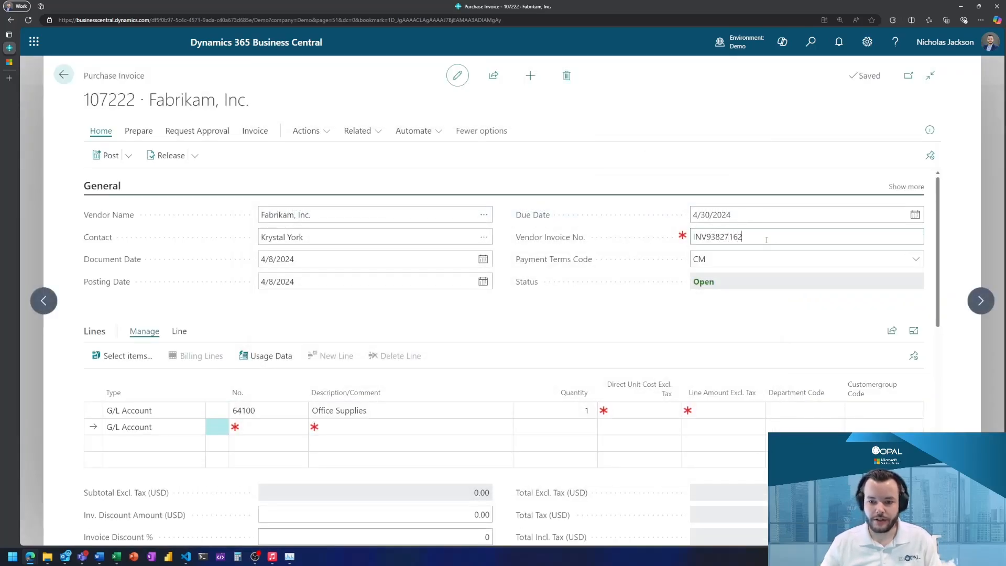
key(Tab)
- Set the Office Supplies line's direct unit cost excluding tax to 160 and post the purchase invoice
click(651, 413)
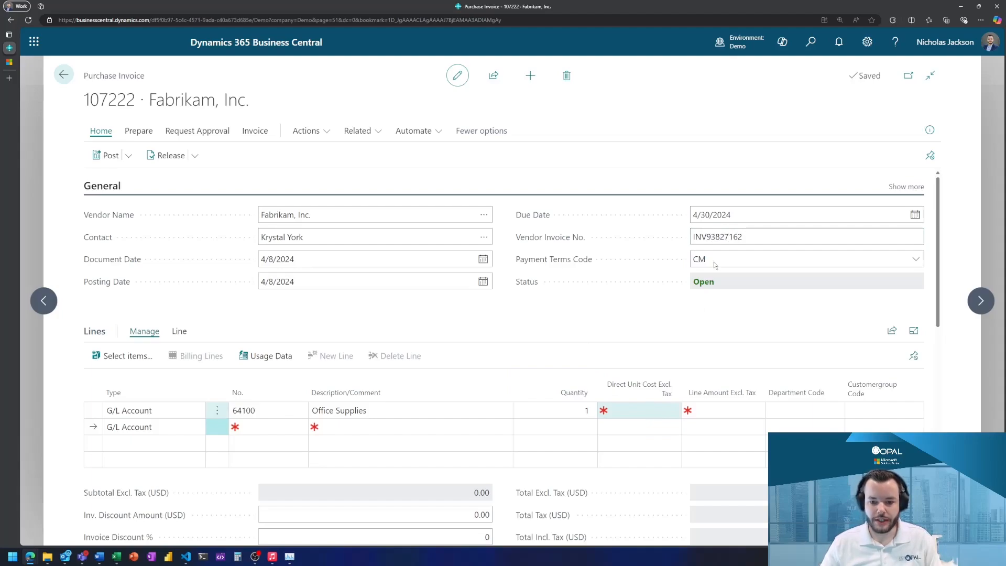
text(160)
key(Tab)
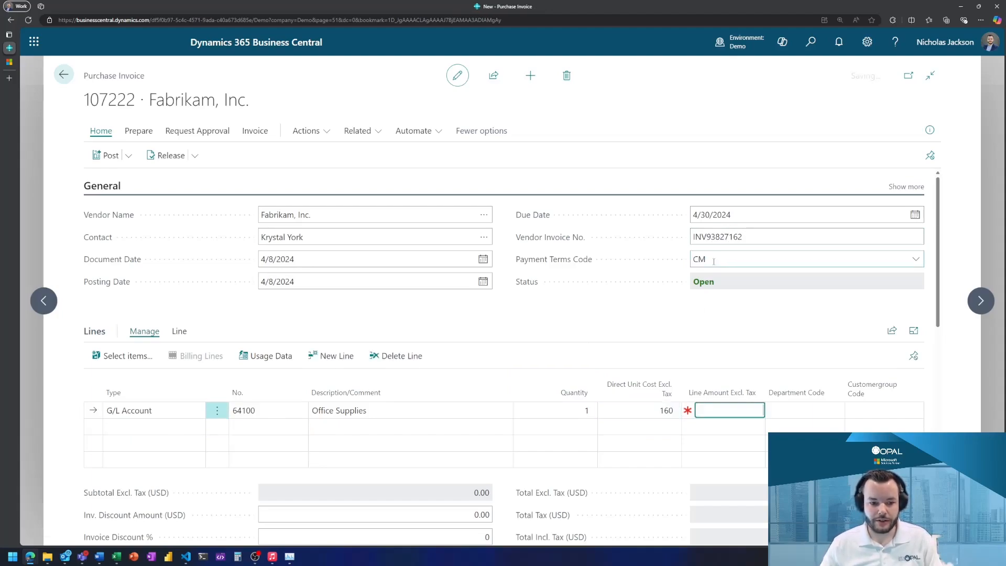
click(554, 366)
key(F9)
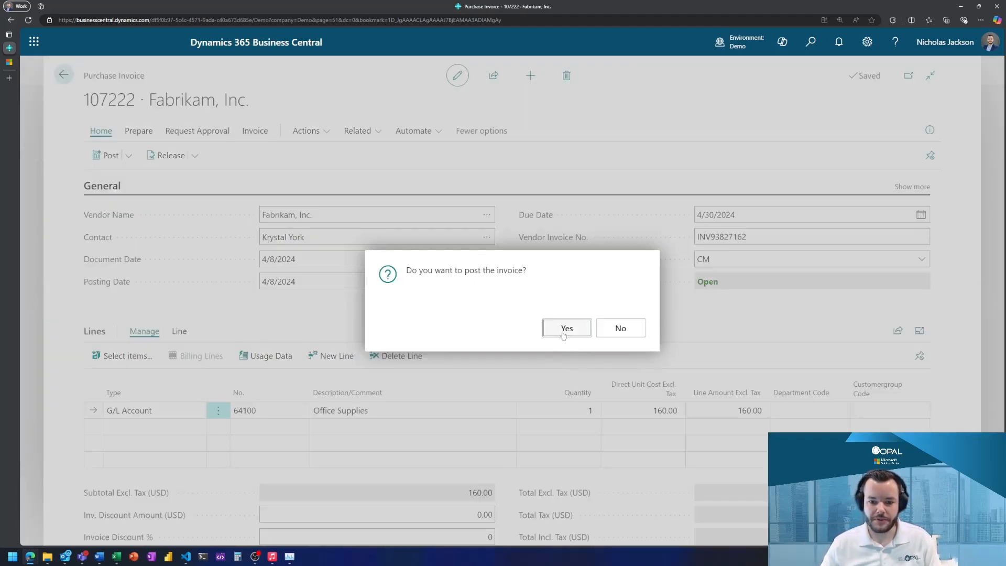
click(564, 329)
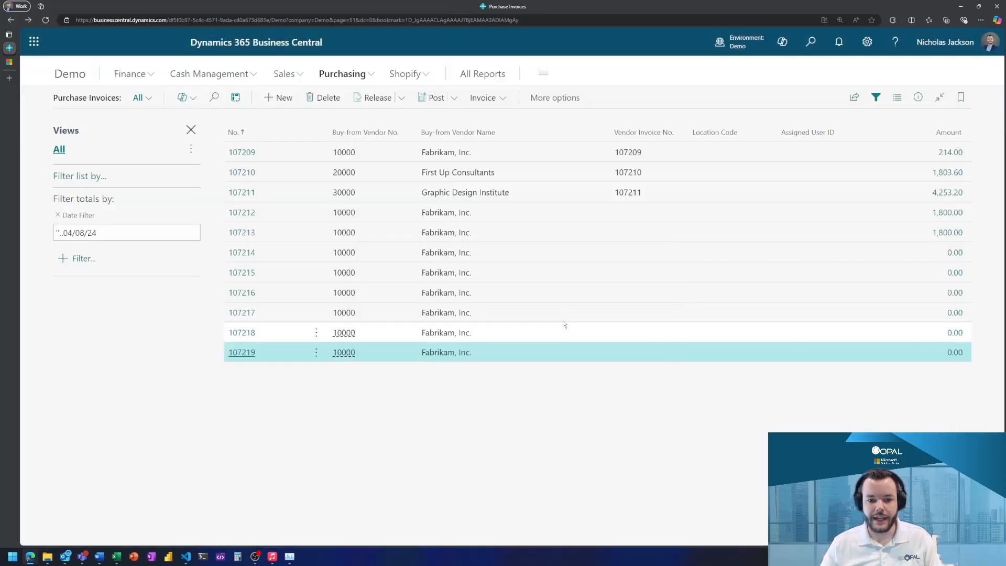